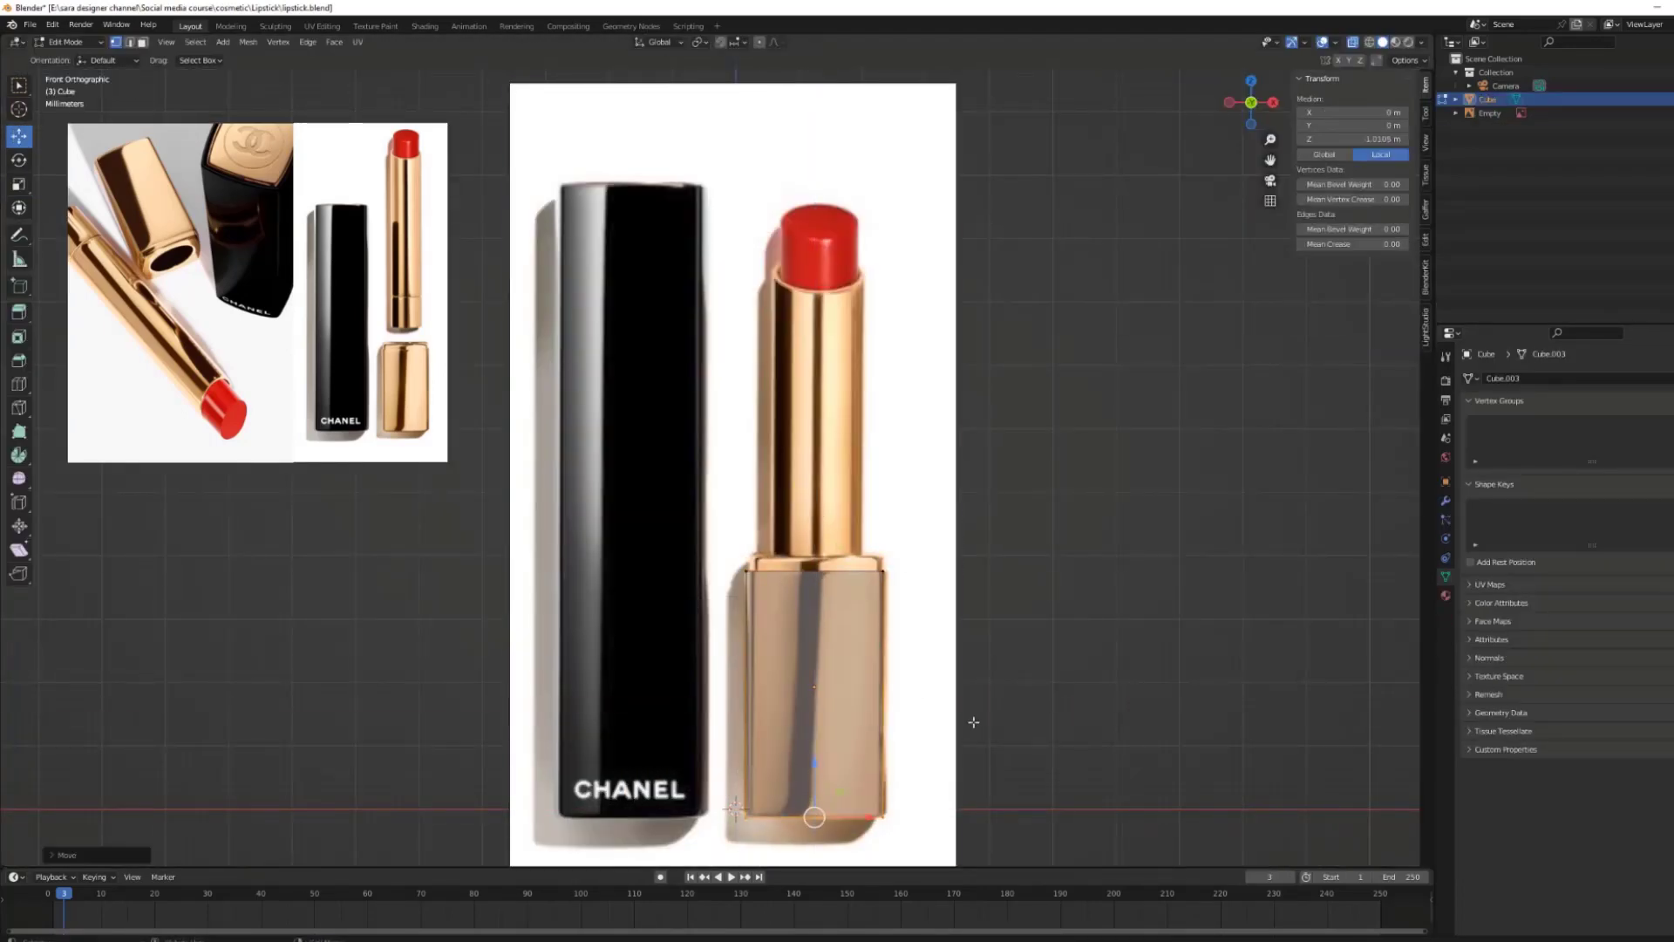
- In Object Mode, narrow the cube in X/Y and slide it along X onto the front-view gold base
key(Tab)
middle_drag(729, 695, 598, 505)
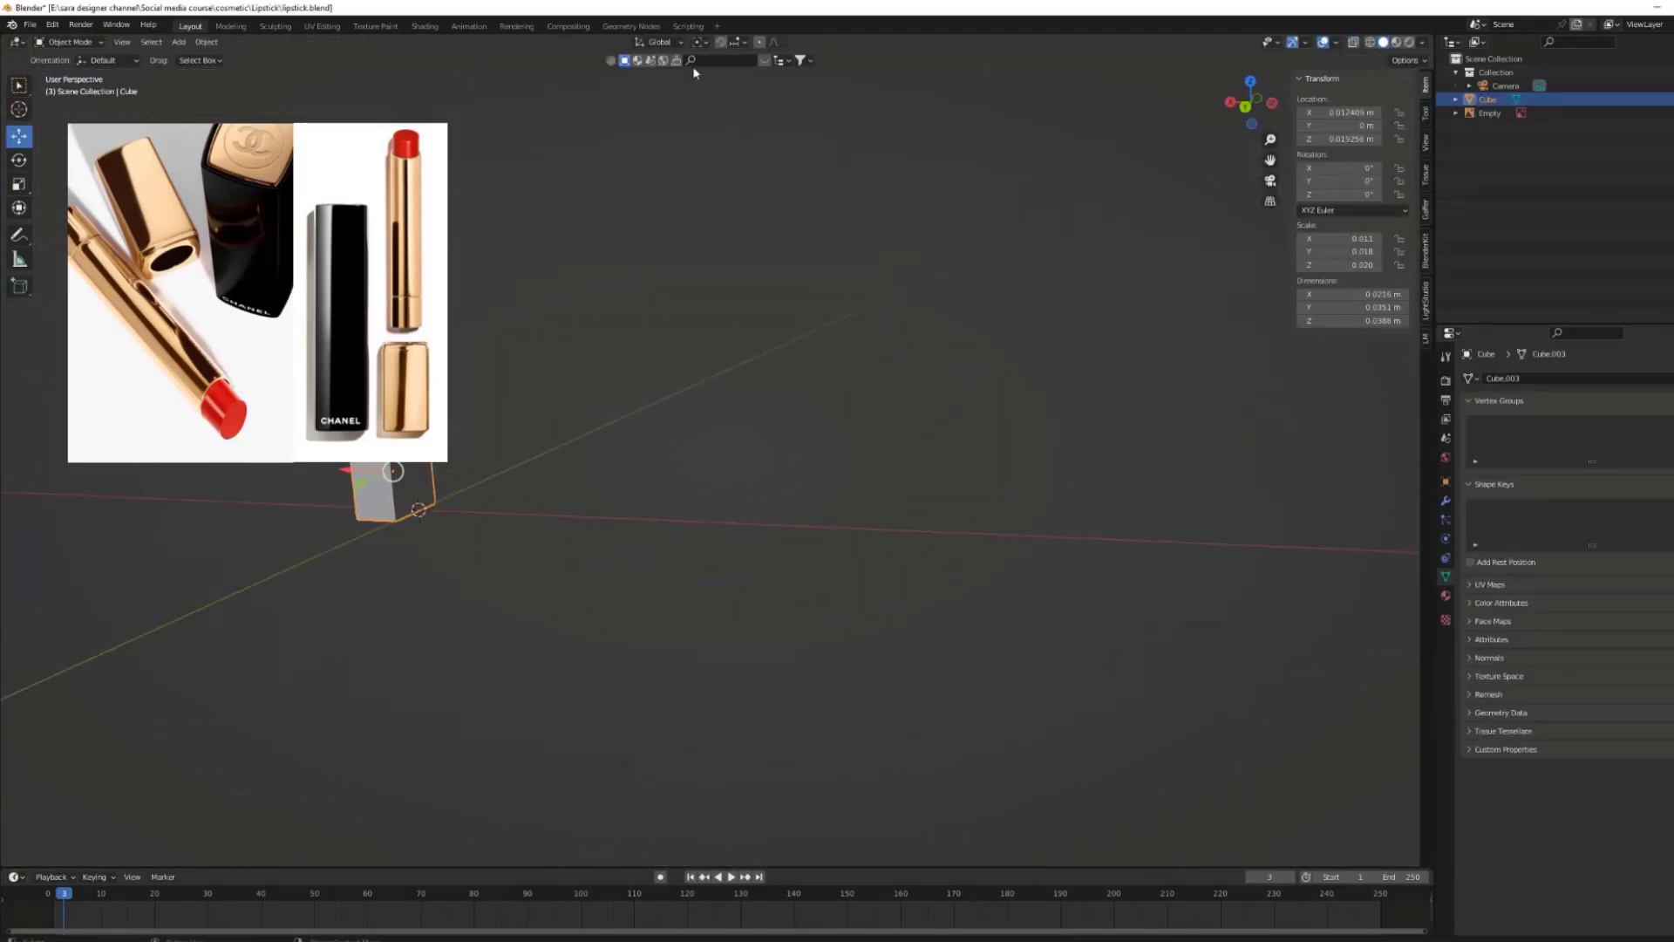
middle_drag(695, 74, 1065, 509)
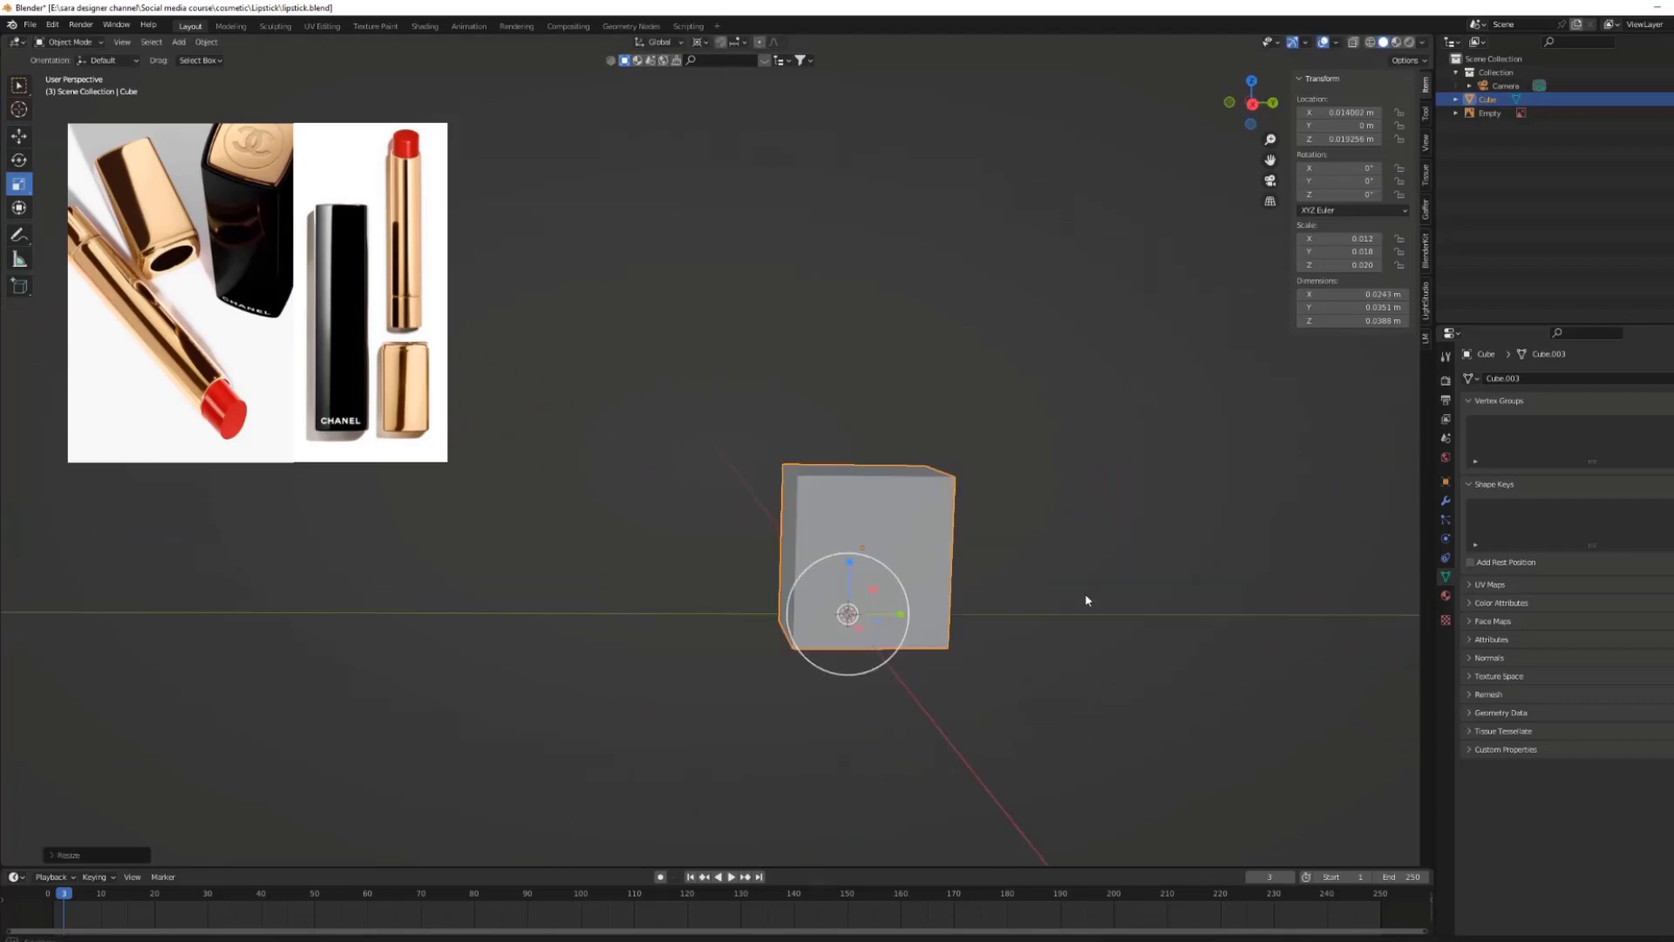
key(KP_1)
click(460, 512)
key(g)
key(x)
click(796, 567)
- In Edit Mode, resize part of the cube to the base outline, then select its top face
key(Tab)
scroll(377, 180, up, 3)
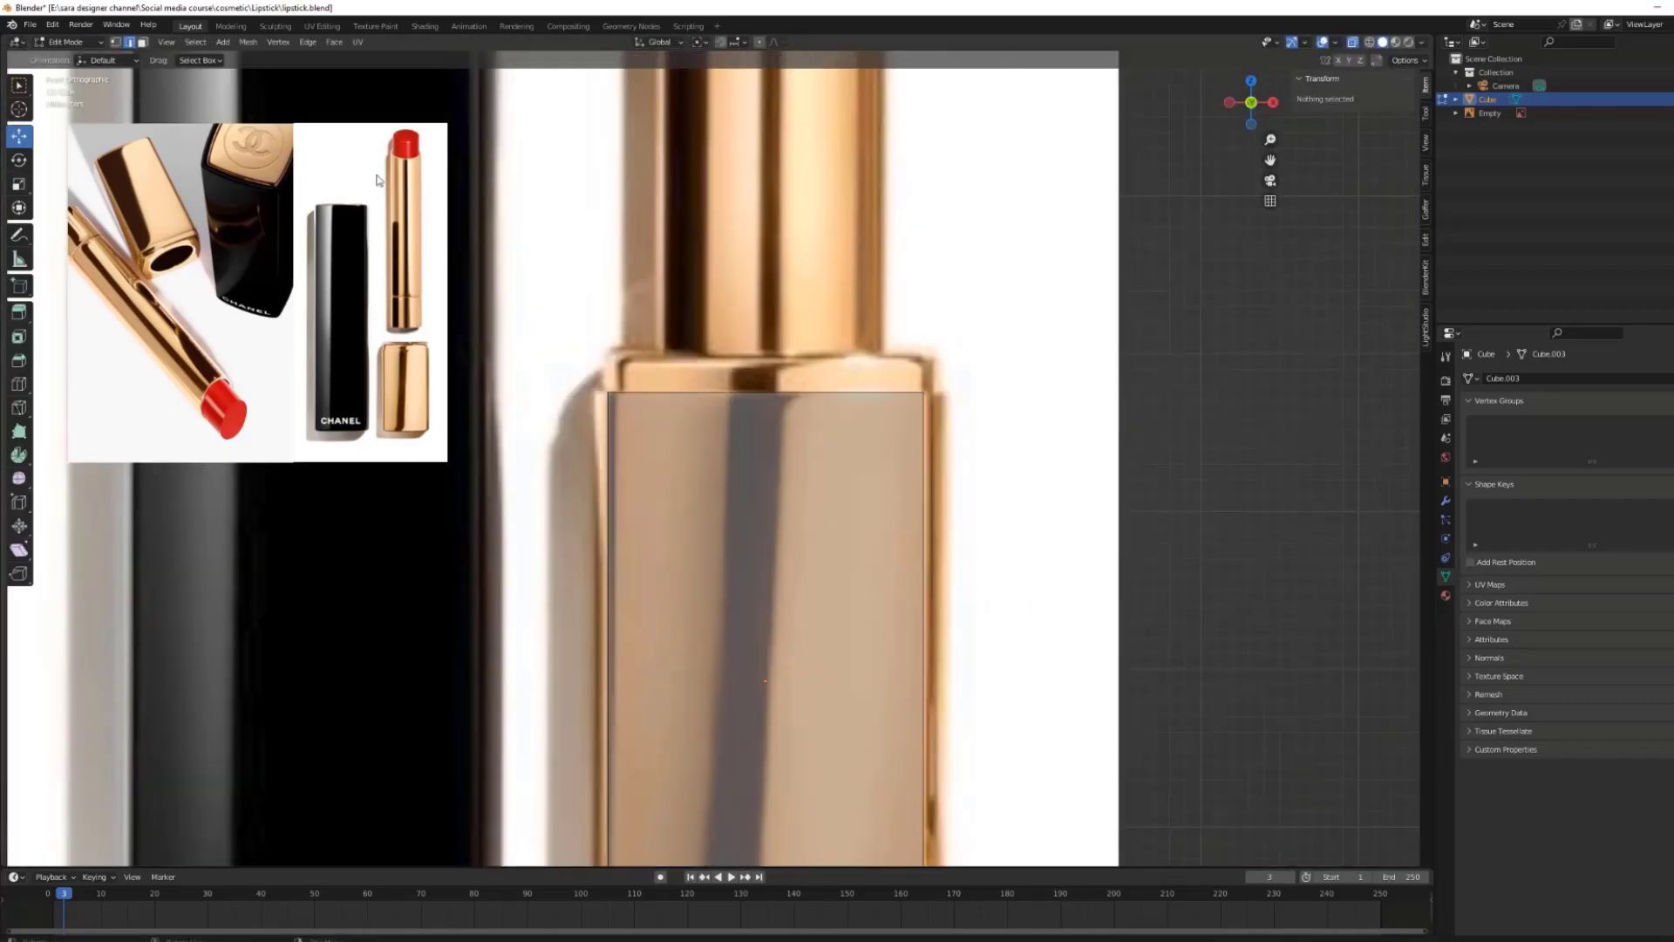
click(599, 443)
scroll(872, 392, down, 2)
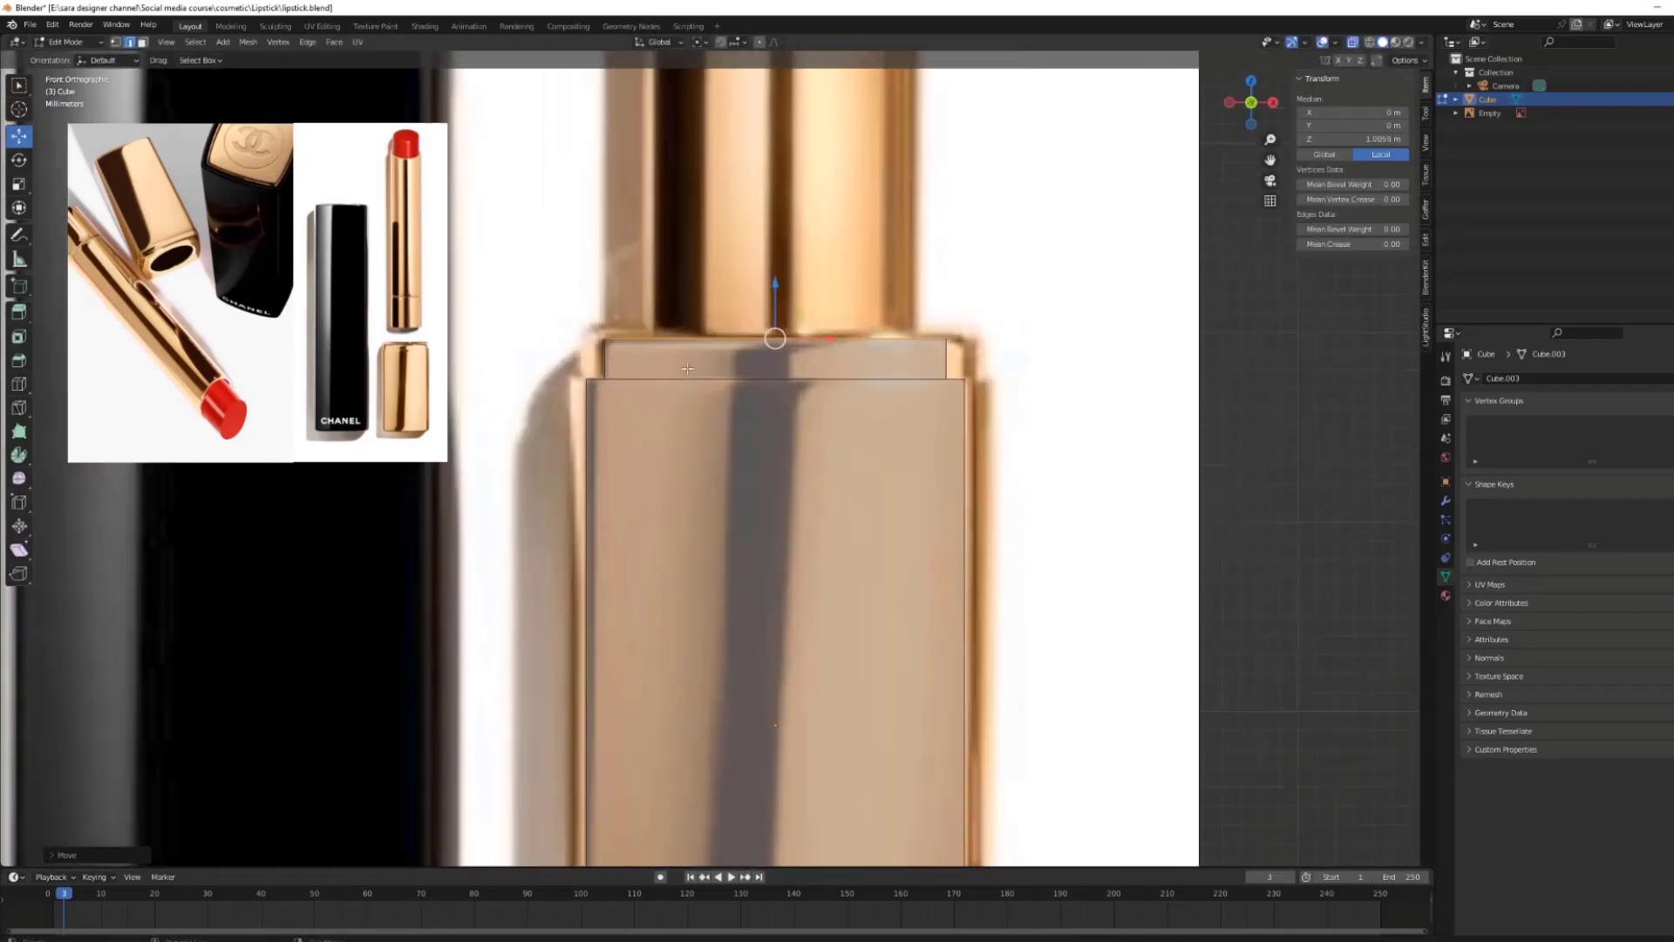
scroll(872, 393, down, 2)
mouse_move(802, 367)
middle_down()
mouse_move(866, 402)
mouse_move(766, 329)
middle_up()
key(3)
key(alt+z)
click(765, 329)
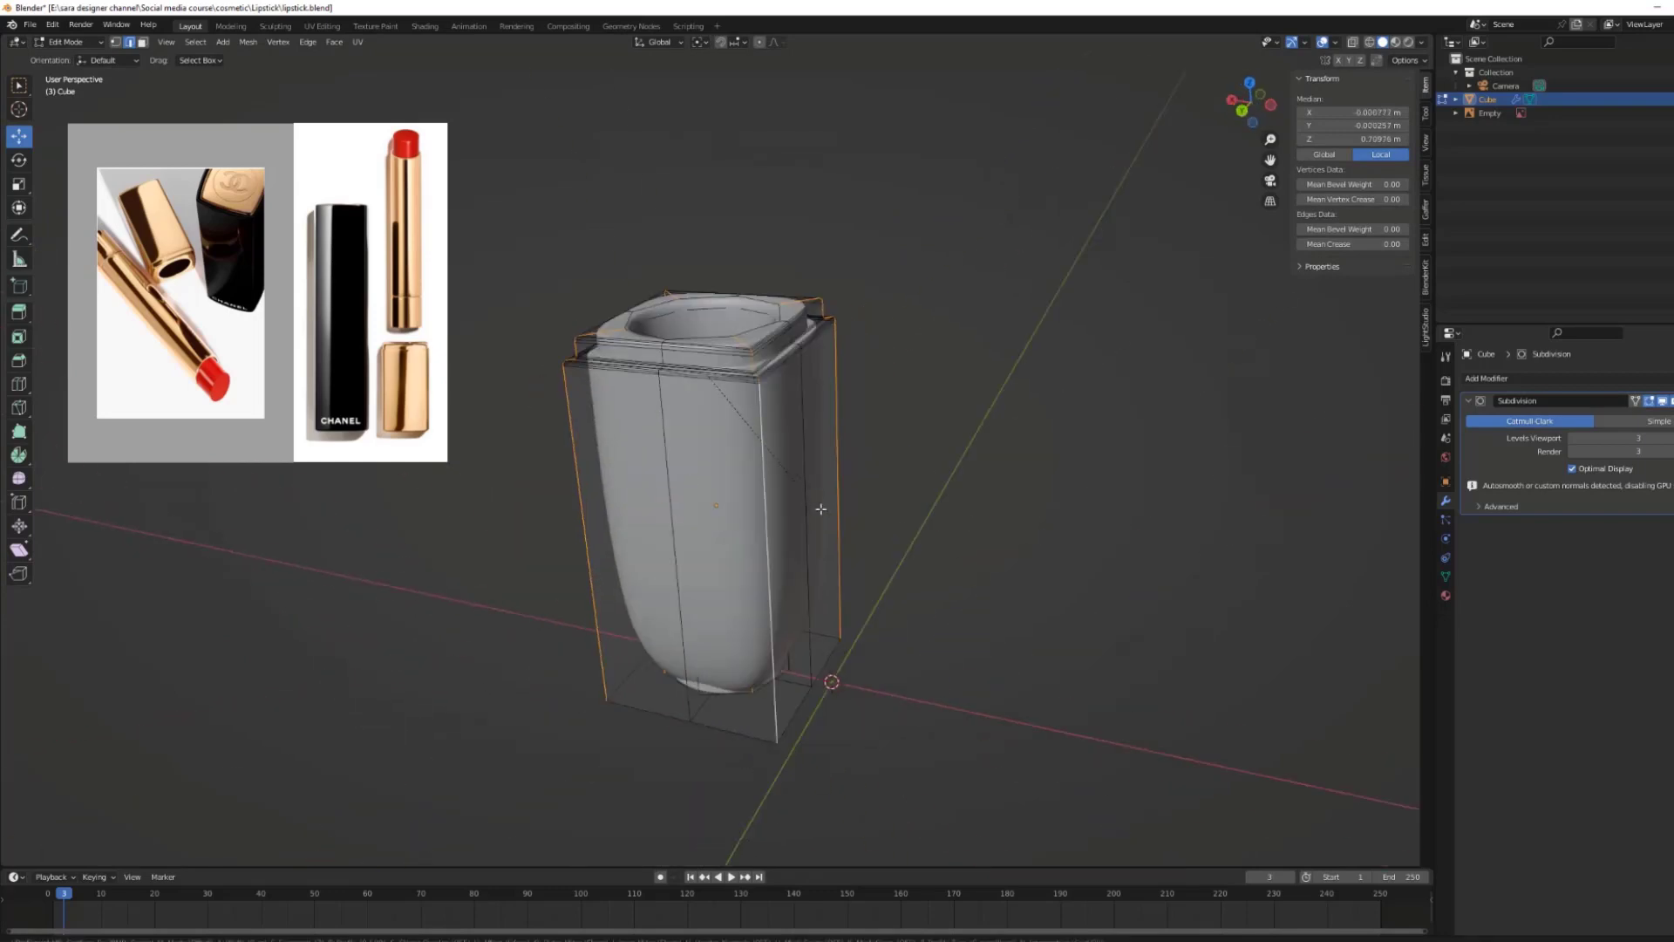
- Clear the selection and orbit the view around the lipstick base
key(alt+a)
middle_drag(838, 552, 329, 624)
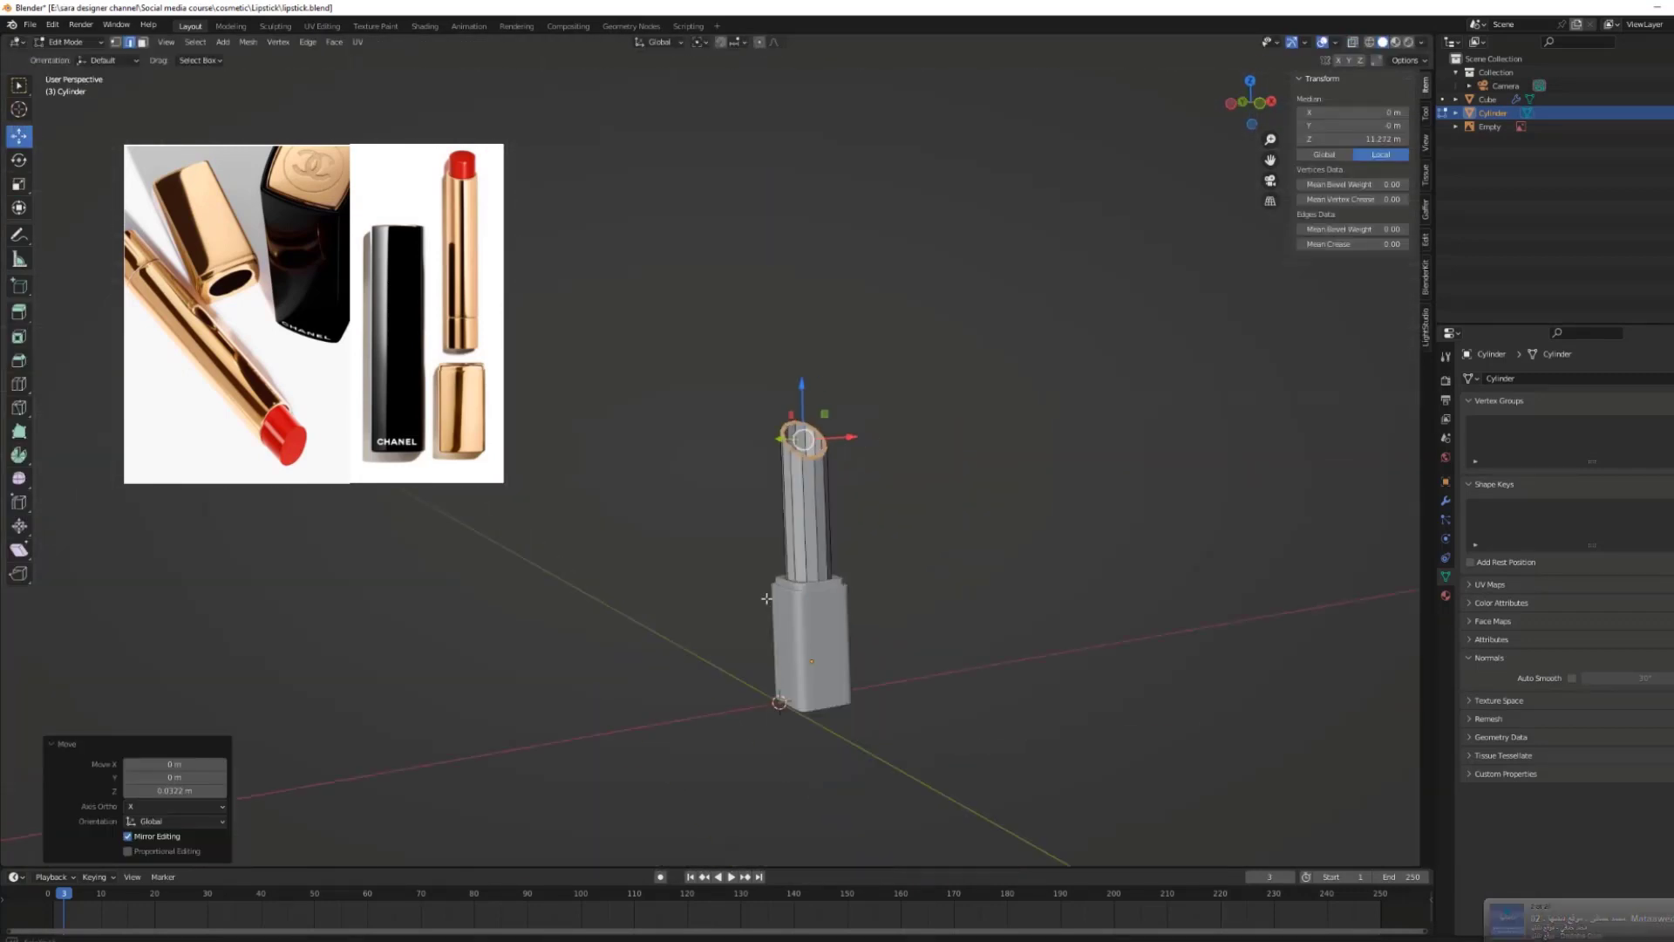
- Add a Subdivision Surface modifier to the inner tube cylinder
click(1520, 382)
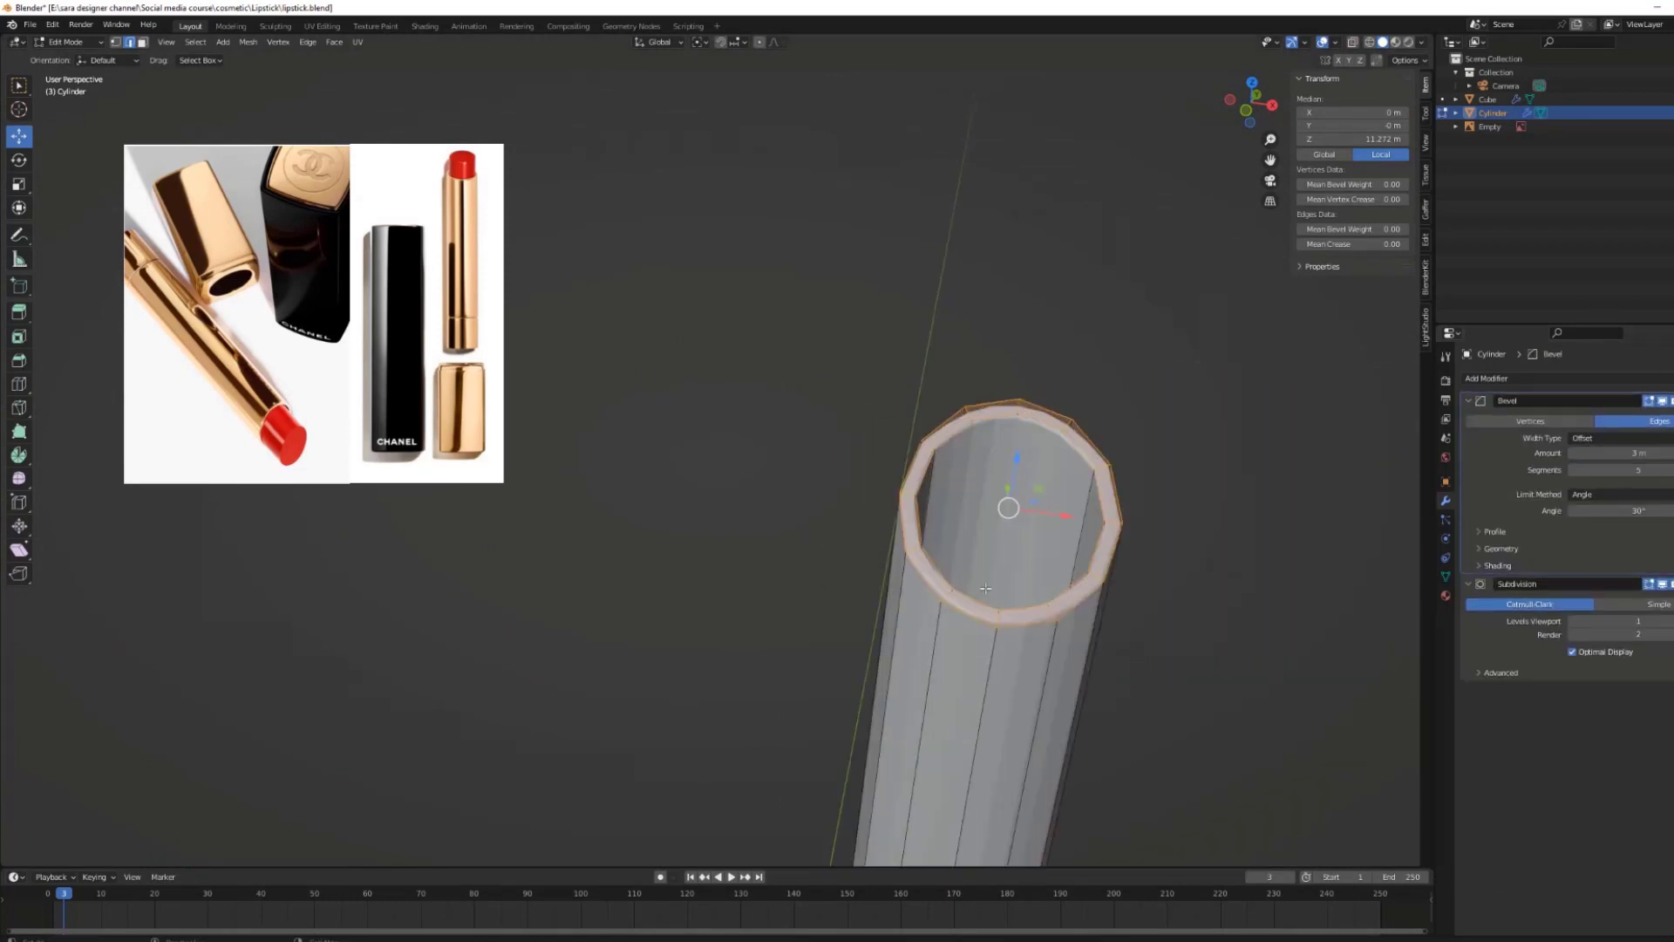
click(1485, 627)
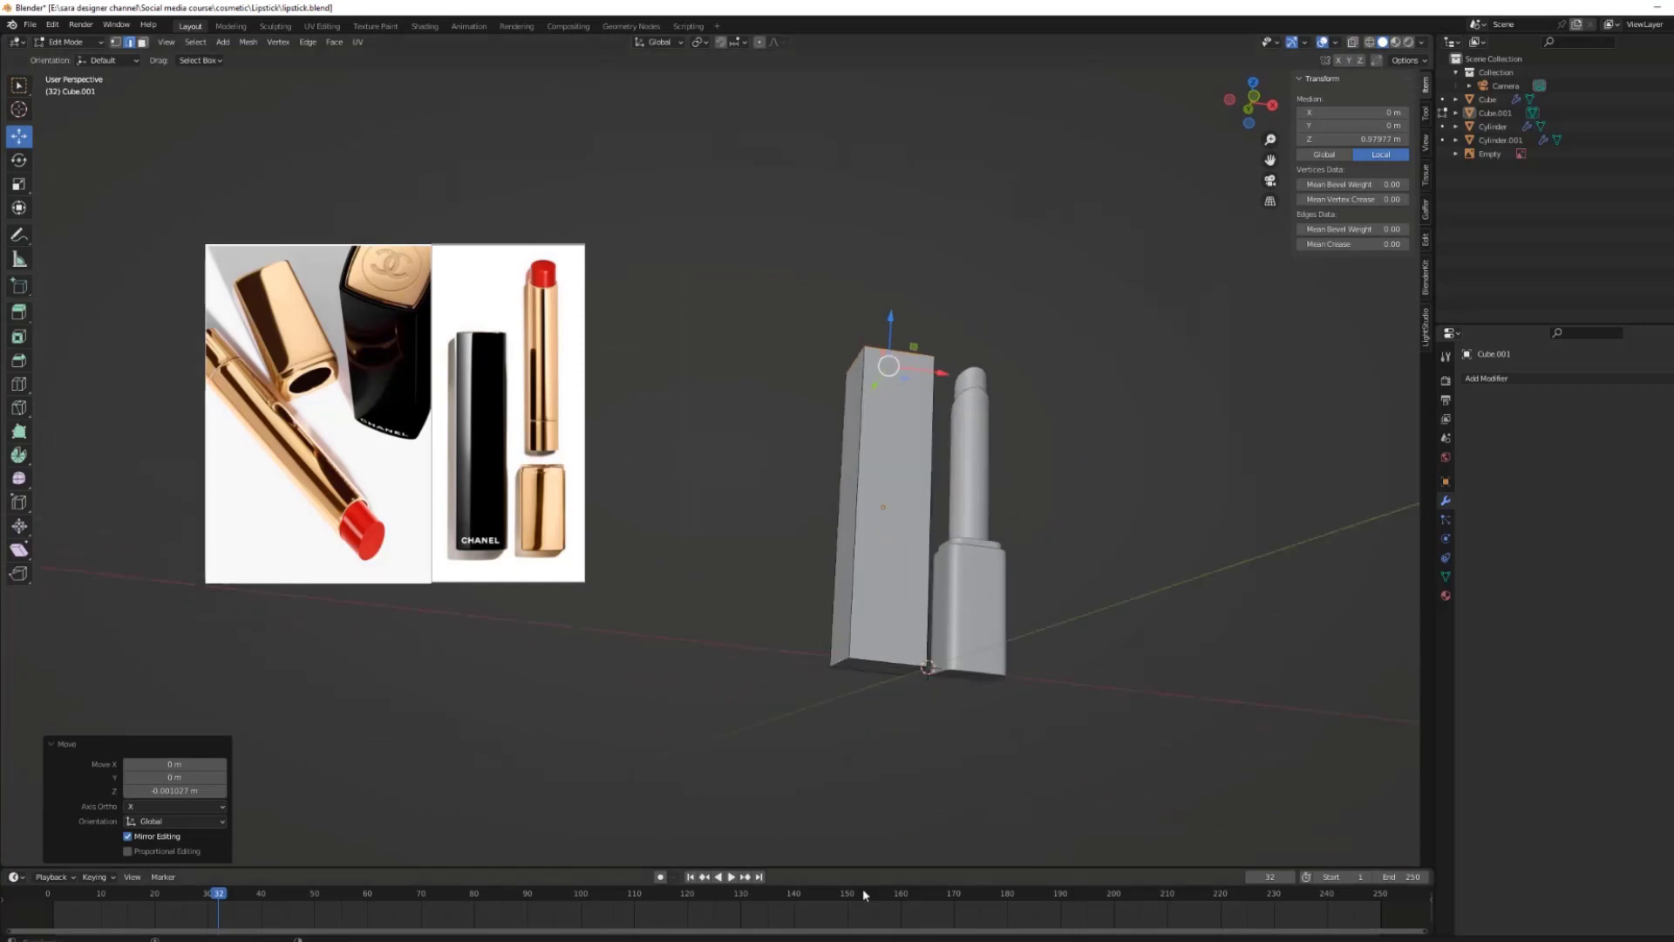
- Confirm the cap's transform and orbit to look down on its top face
click(685, 191)
middle_drag(686, 191, 987, 515)
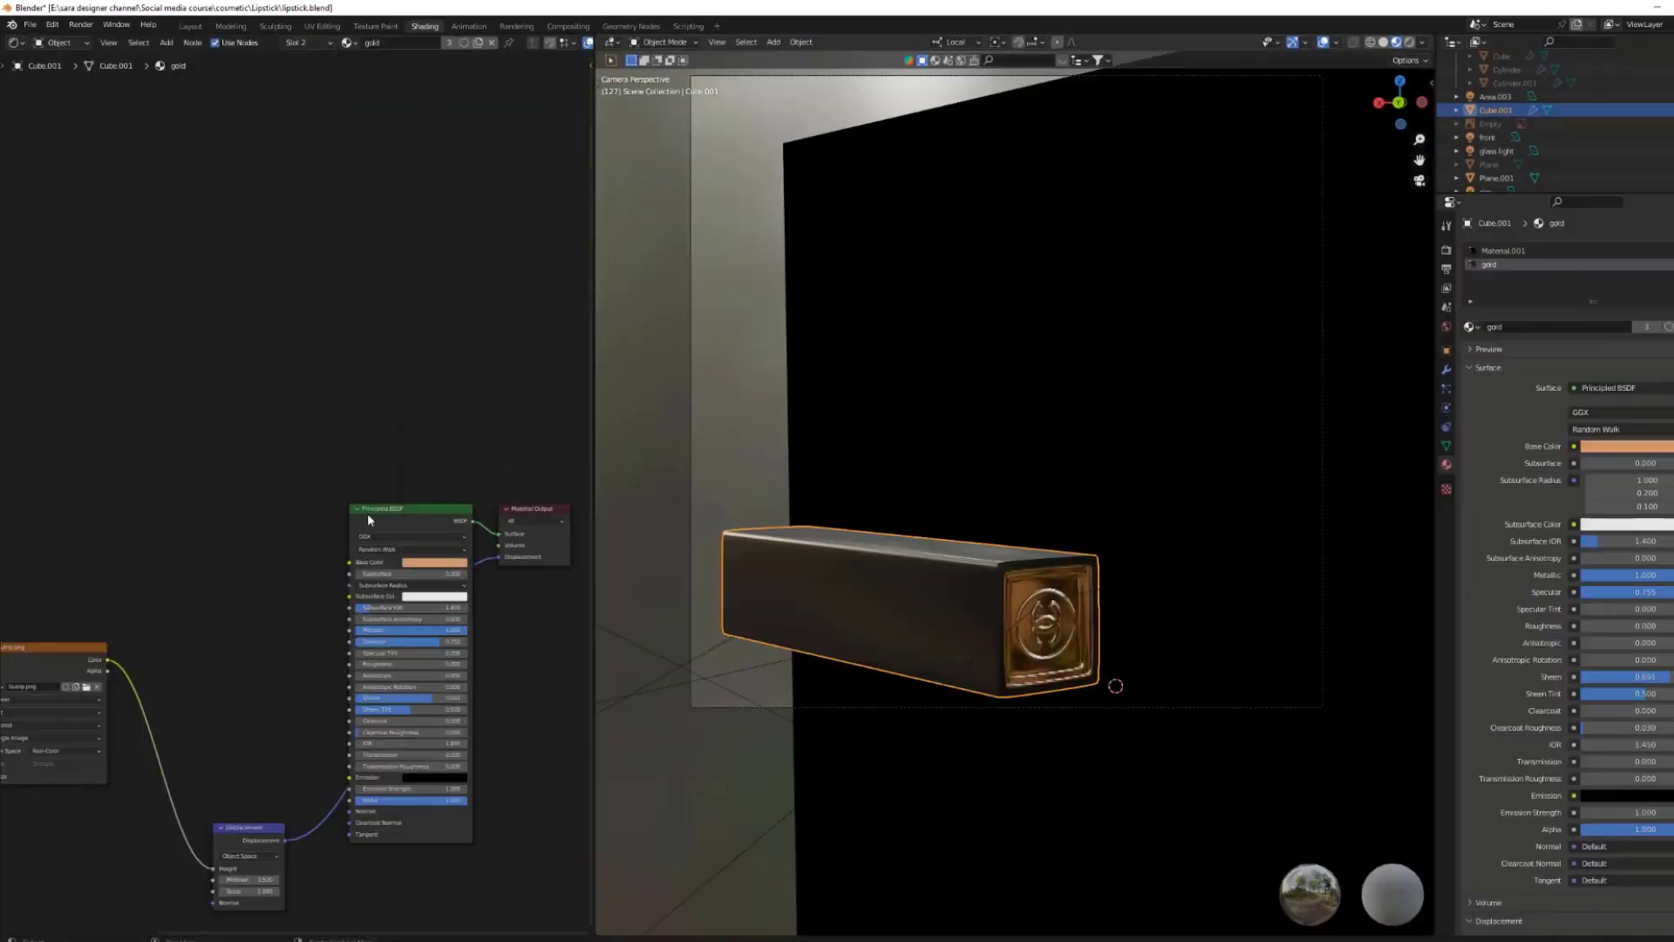
- Return to the Layout workspace for modelling
click(188, 26)
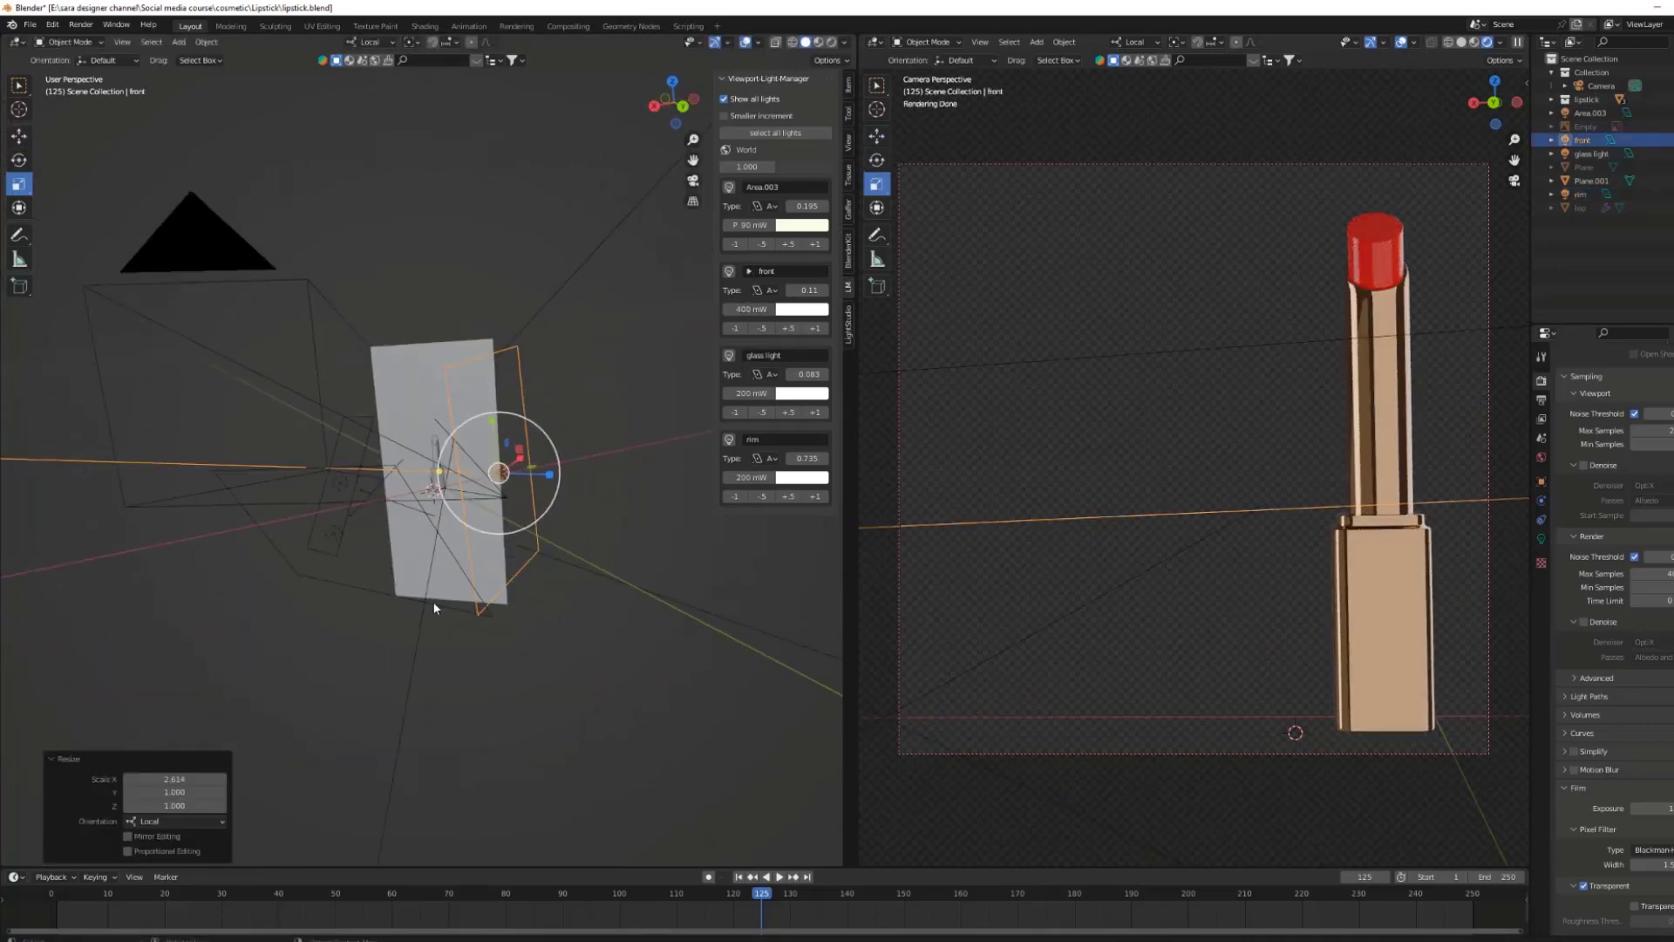
- Select the Area.003 light, move the spot light vertically along Z, and save the file
click(730, 188)
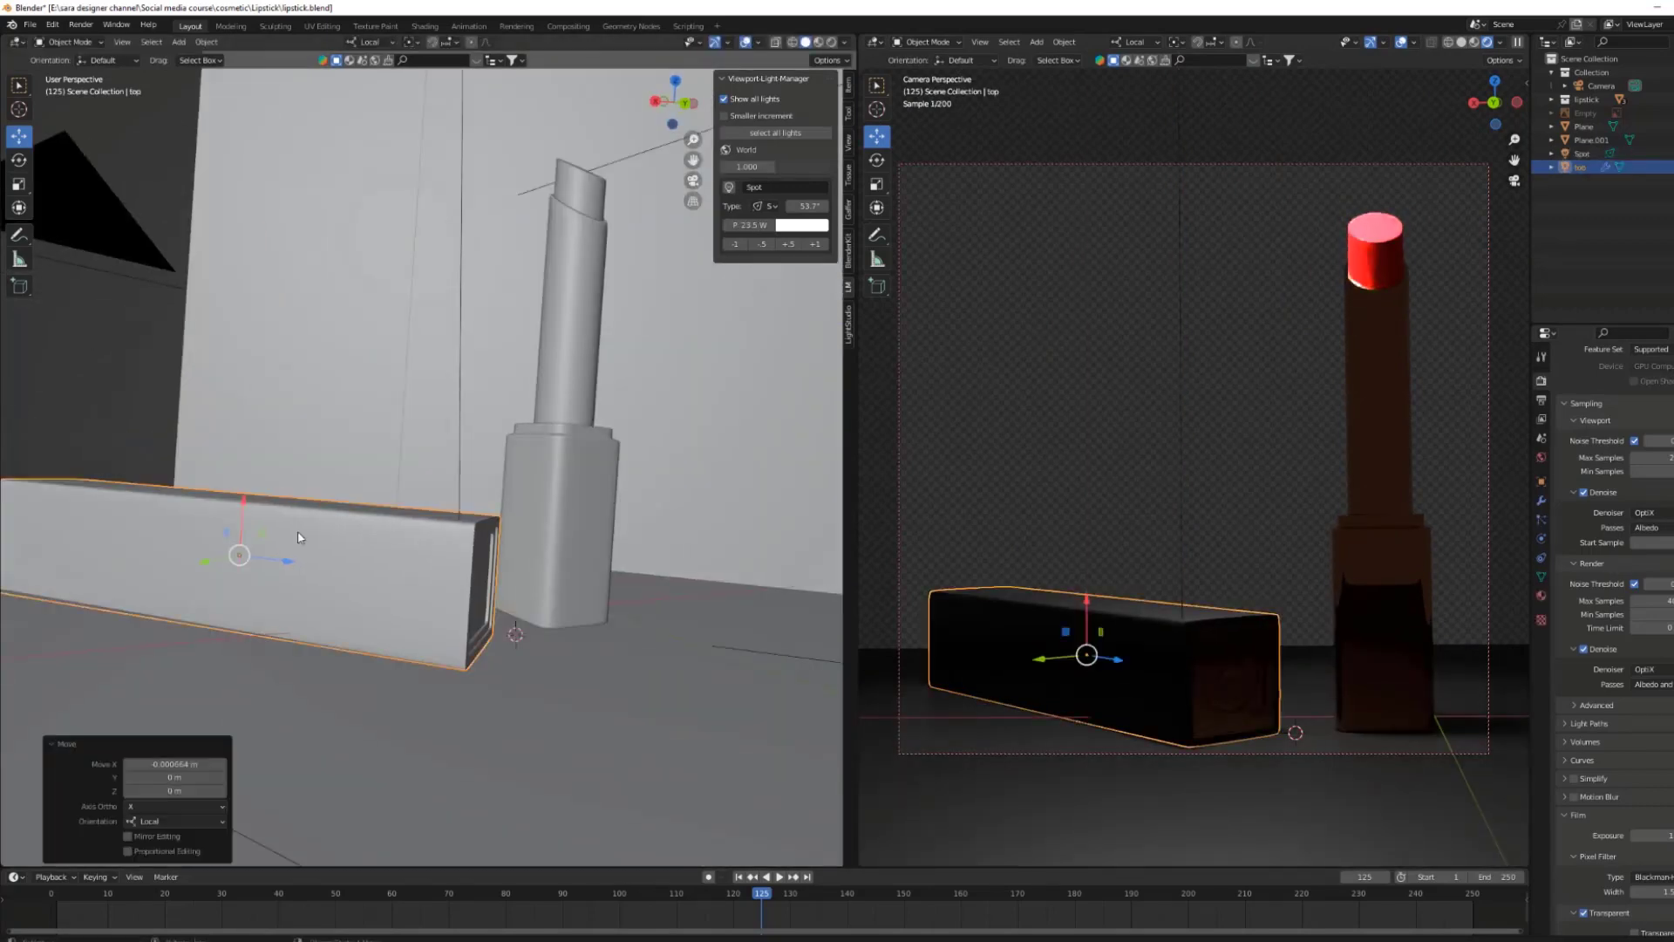
key(g)
key(z)
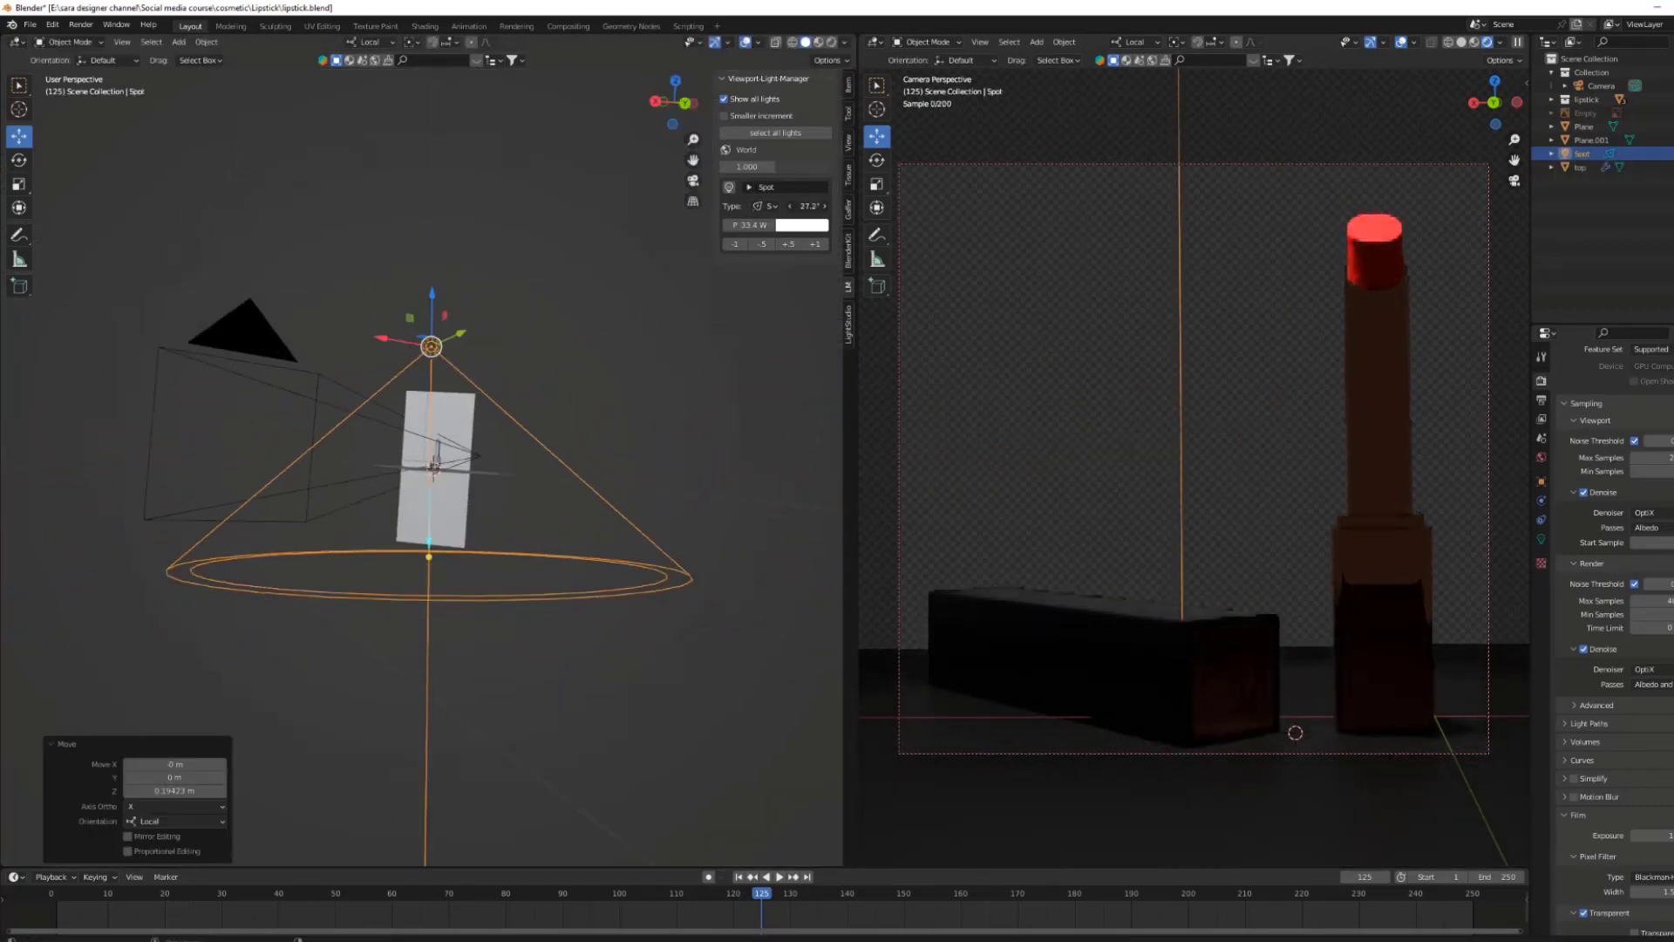
click(48, 114)
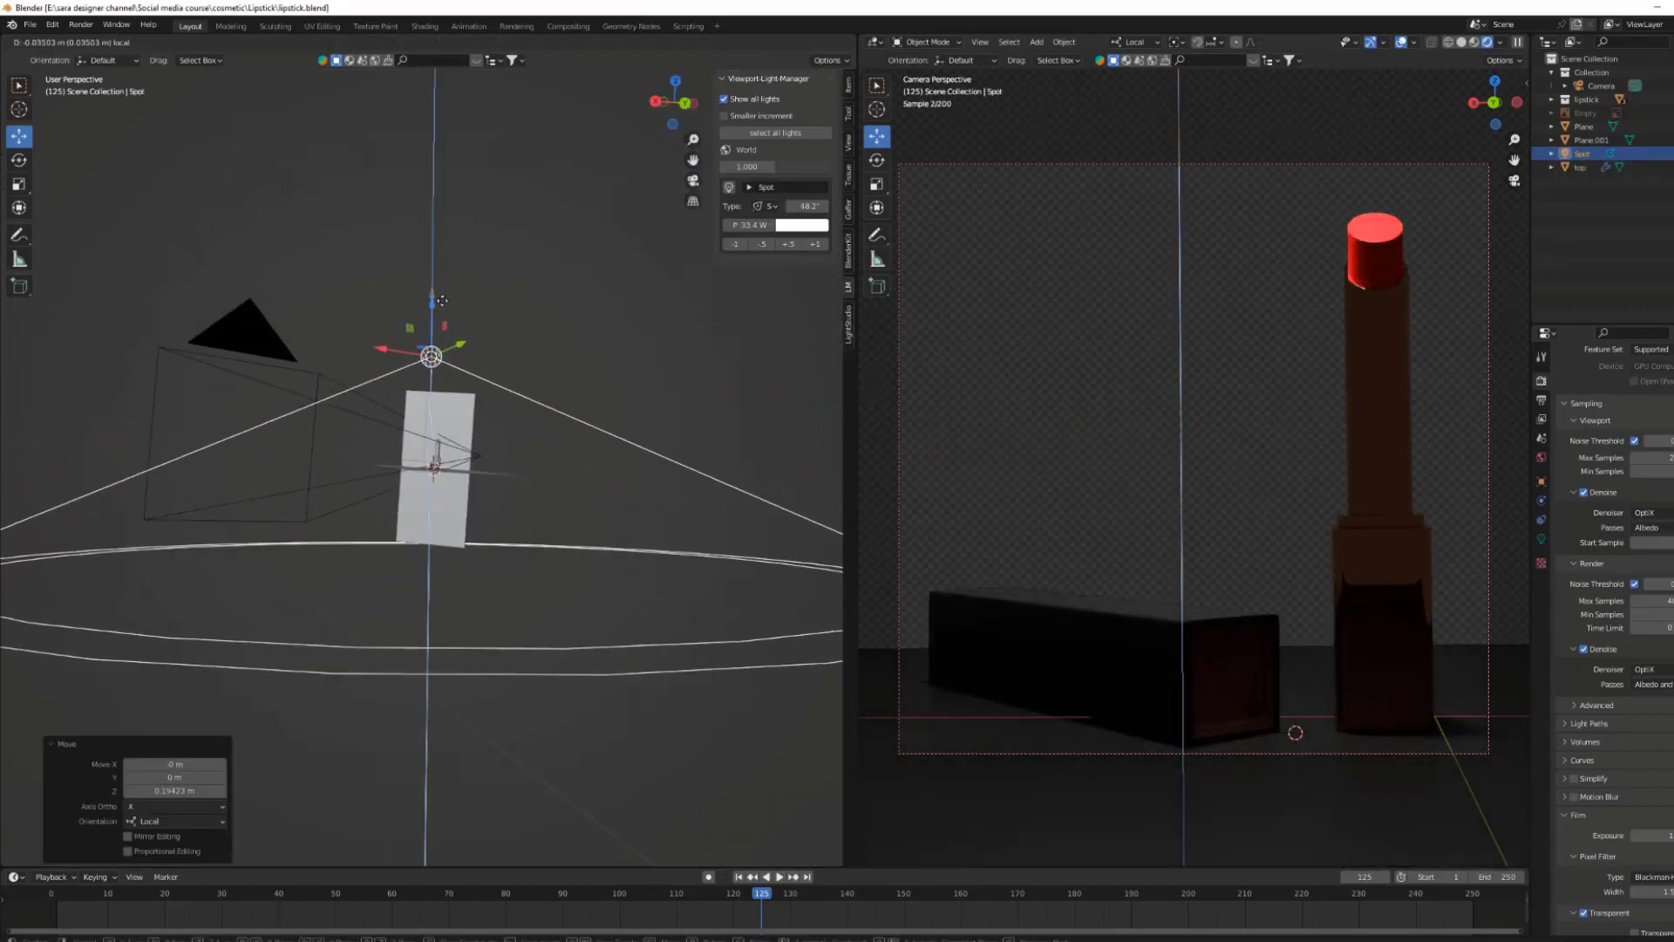